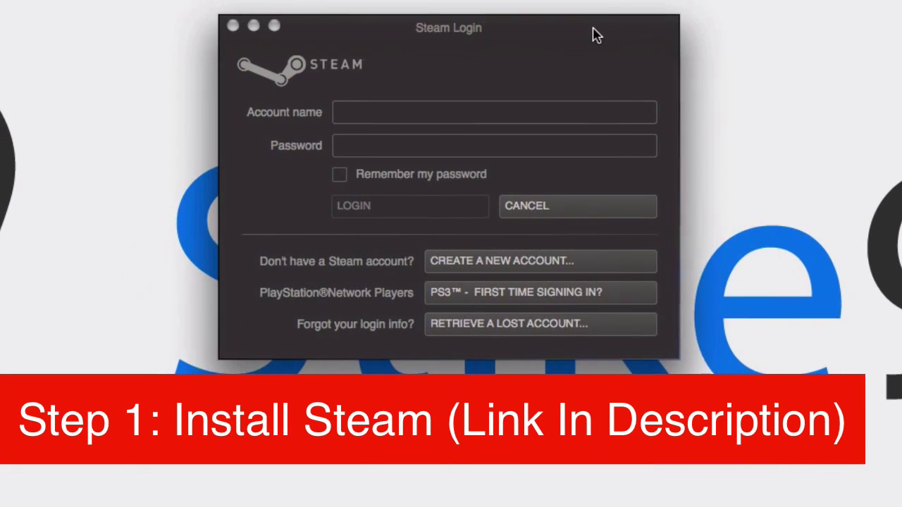
Start the new Steam account wizard and accept the Subscriber Agreement and Privacy Policy
click(608, 93)
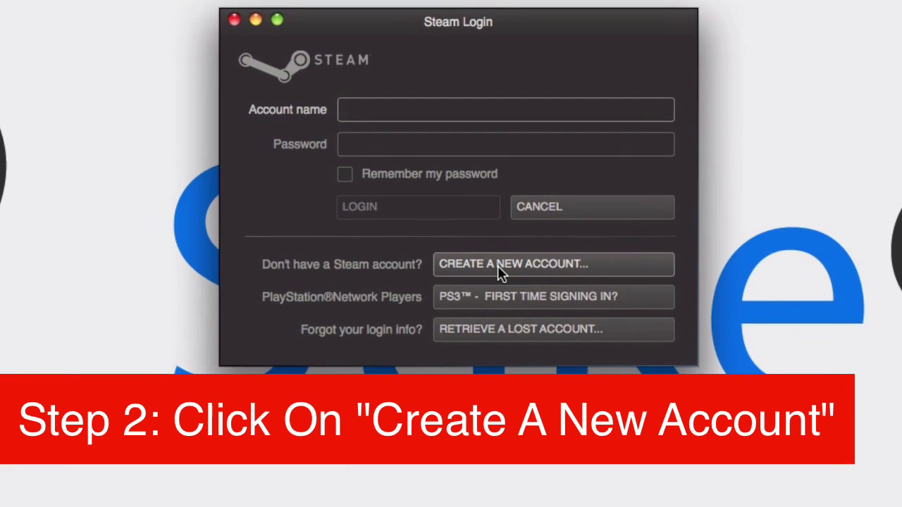
click(502, 321)
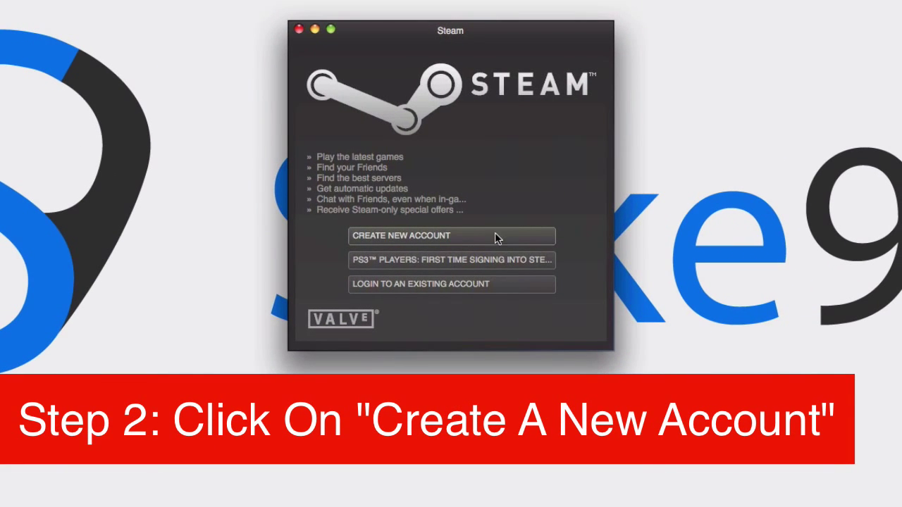
click(495, 242)
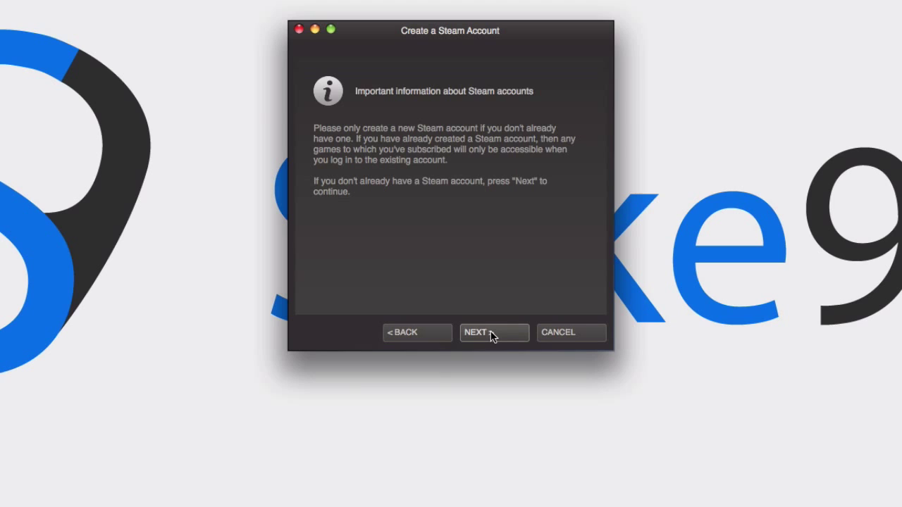
click(492, 335)
click(492, 335)
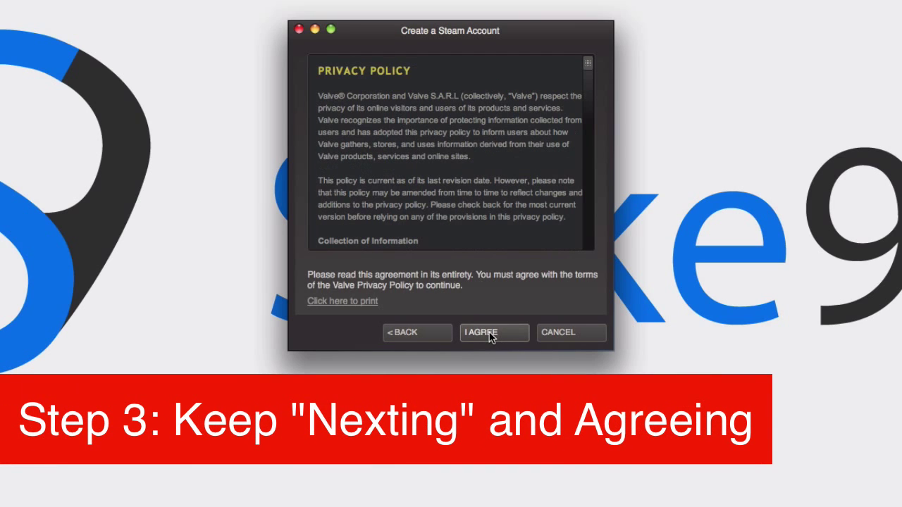
click(492, 335)
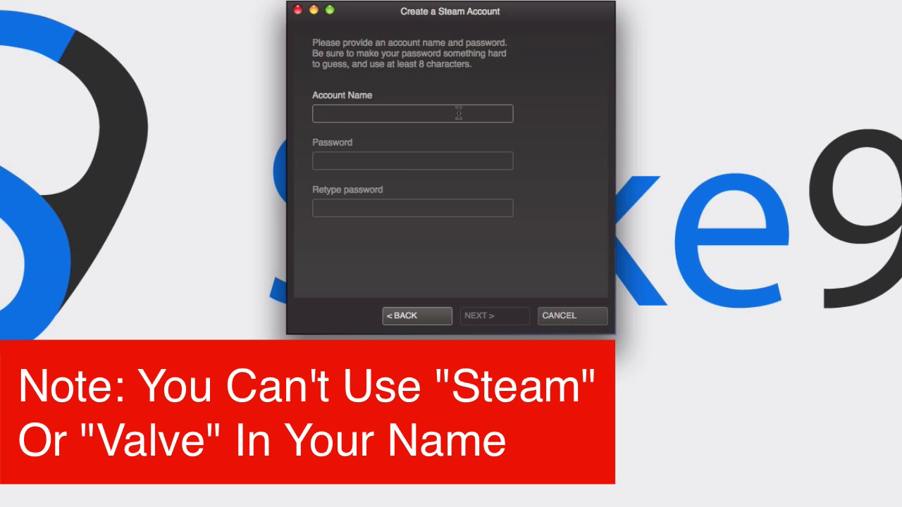
Submit an account name containing 'Steam' with a matching password, then dismiss the rejection warning
text(steam)
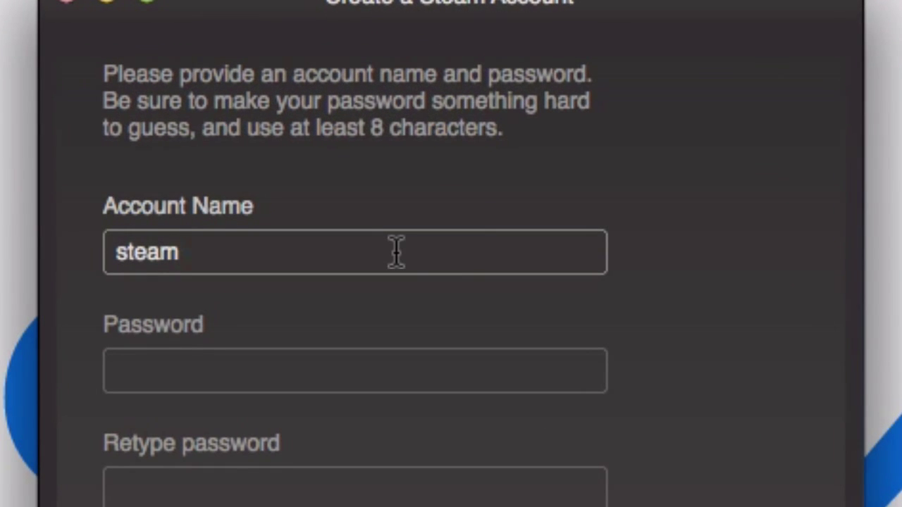
text(test1)
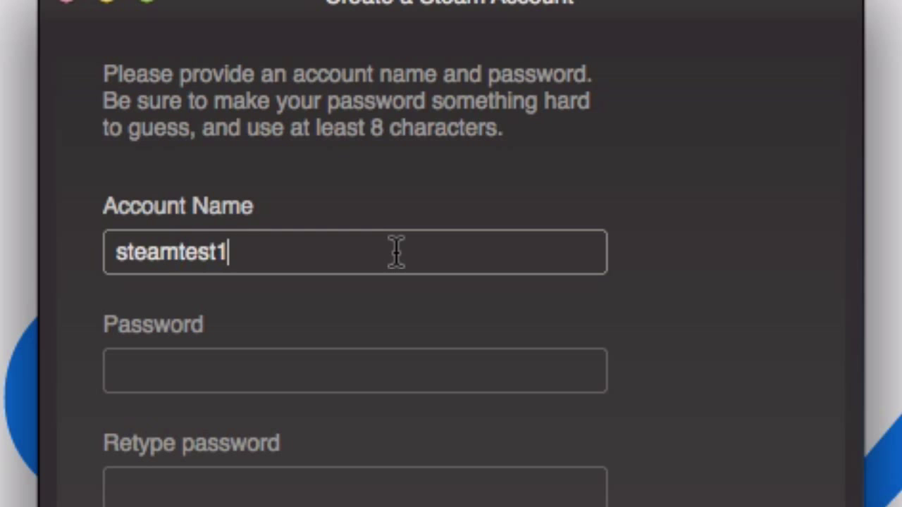
text(223)
key(BackSpace)
key(BackSpace)
text(3)
key(Tab)
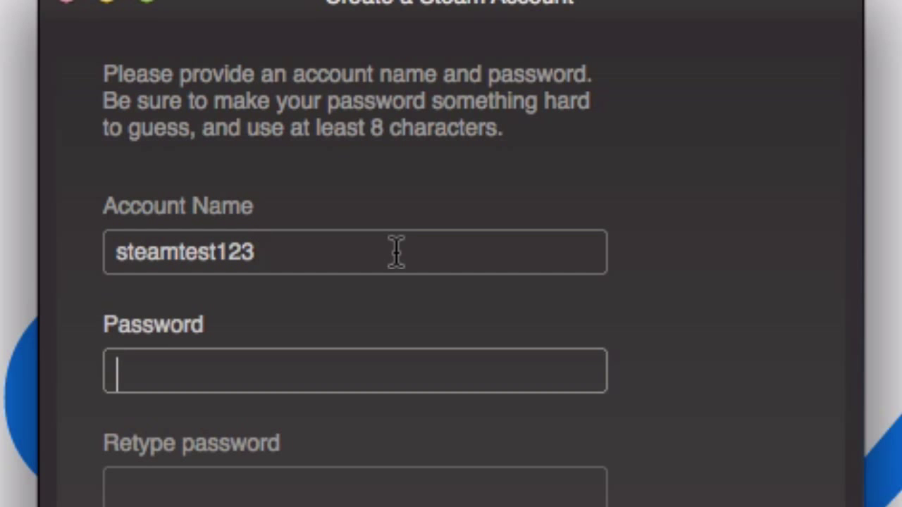
text(*********)
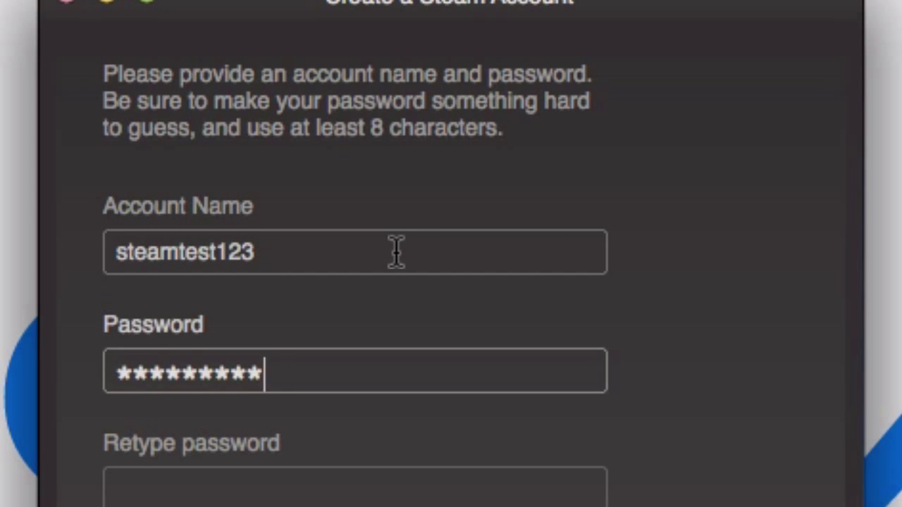
text(***)
key(Tab)
text(************)
key(Return)
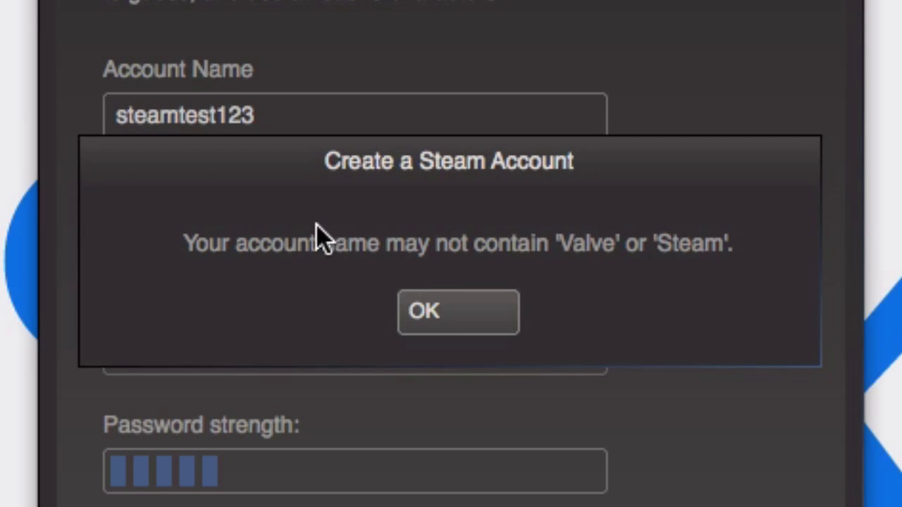
click(443, 316)
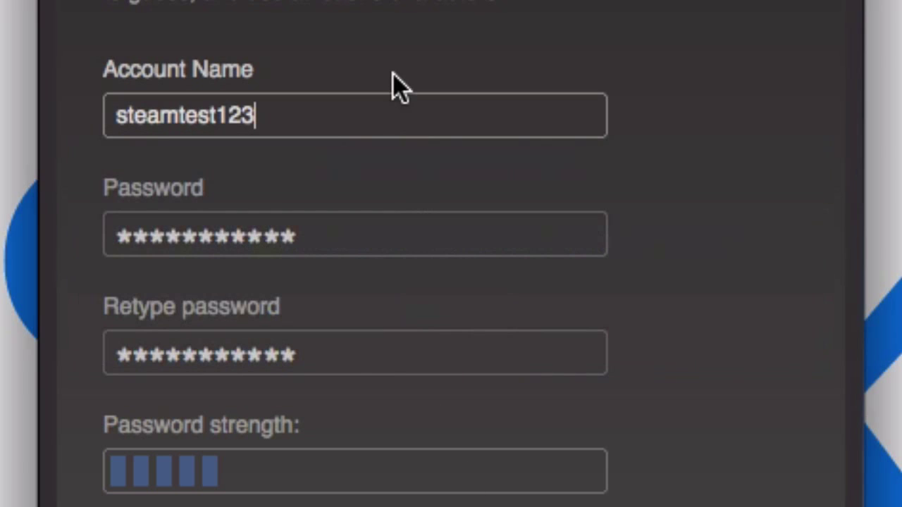
double_click(368, 115)
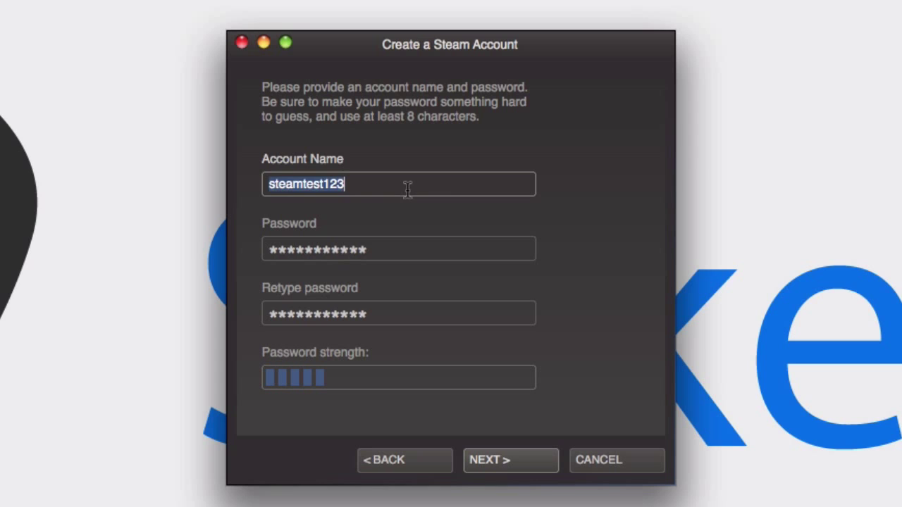
Replace the rejected name with a new account name, enter a strong matching password, and submit
key(BackSpace)
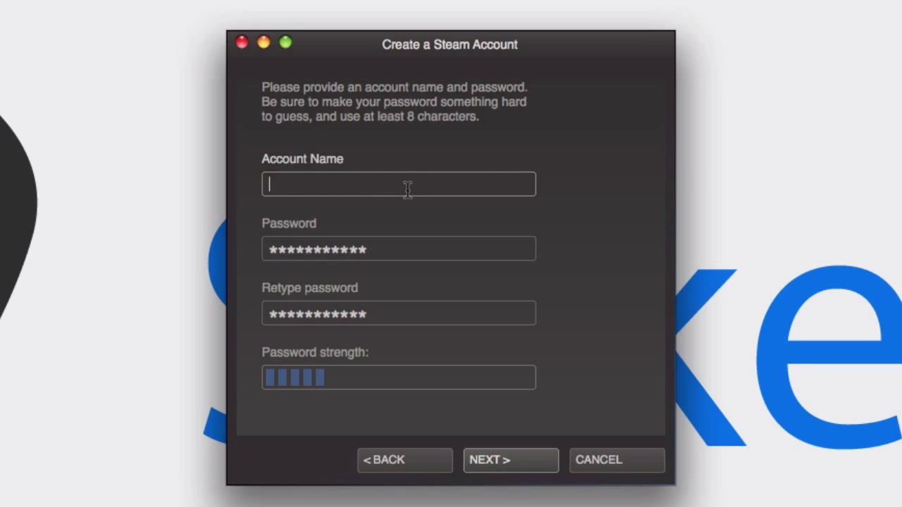
text(stike96test)
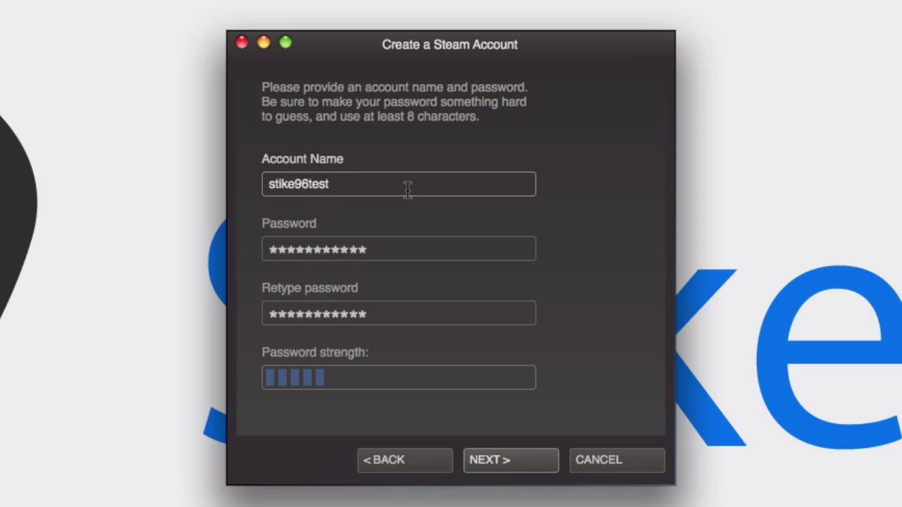
key(Tab)
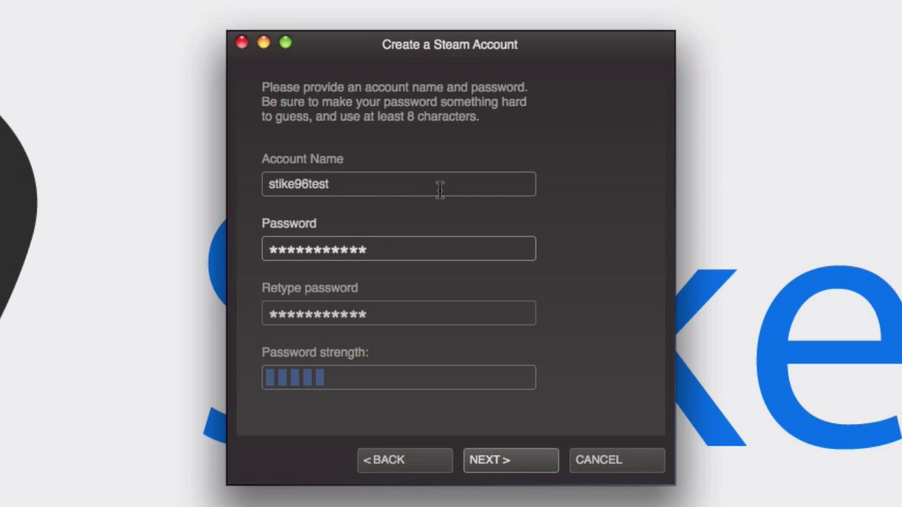
text(**********)
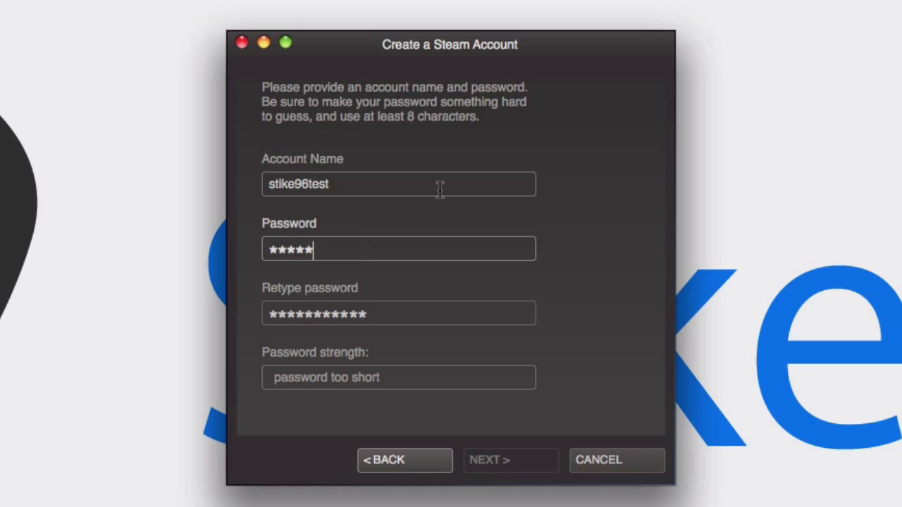
text(****)
key(Tab)
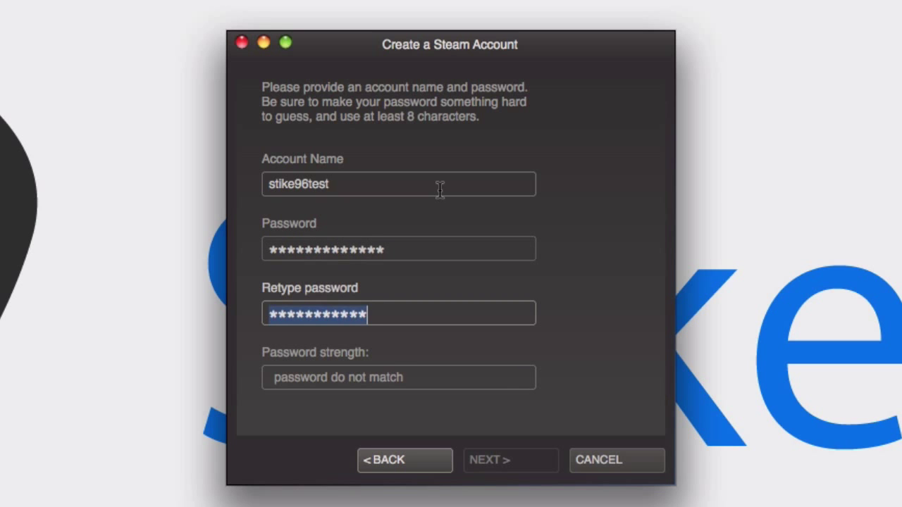
text(**************)
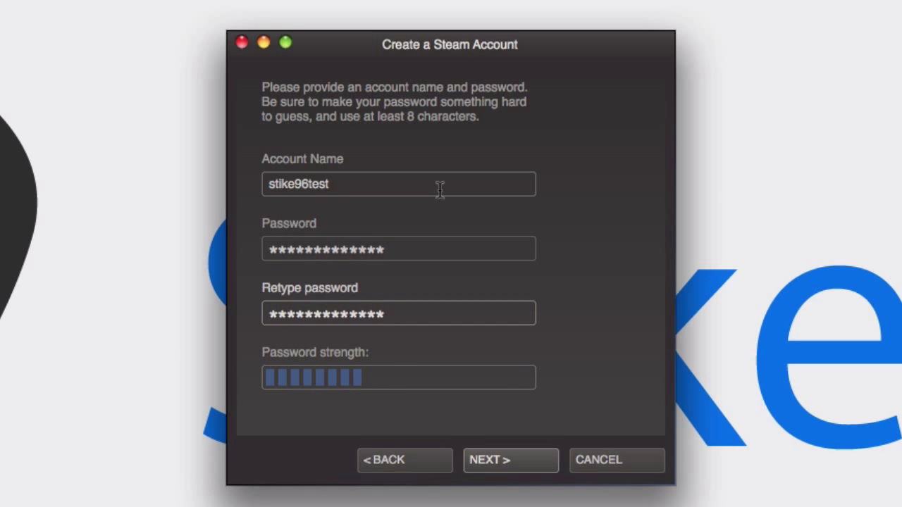
key(Return)
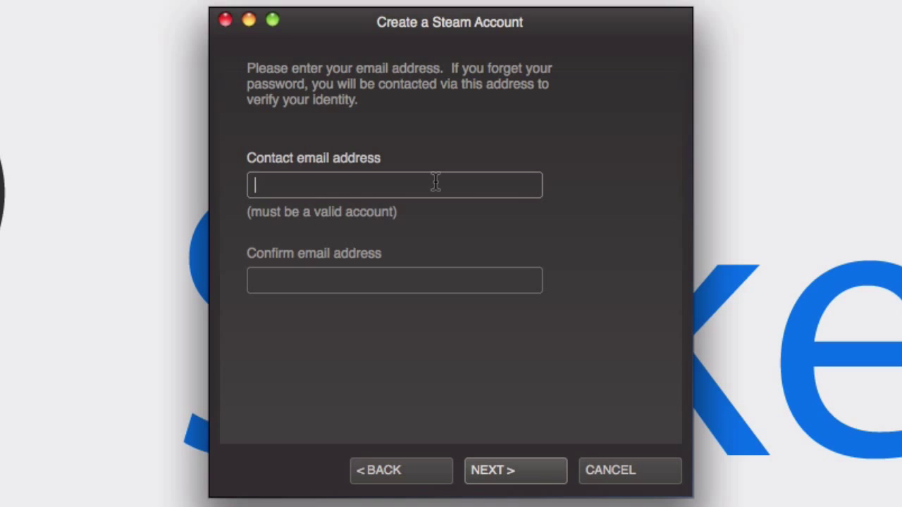
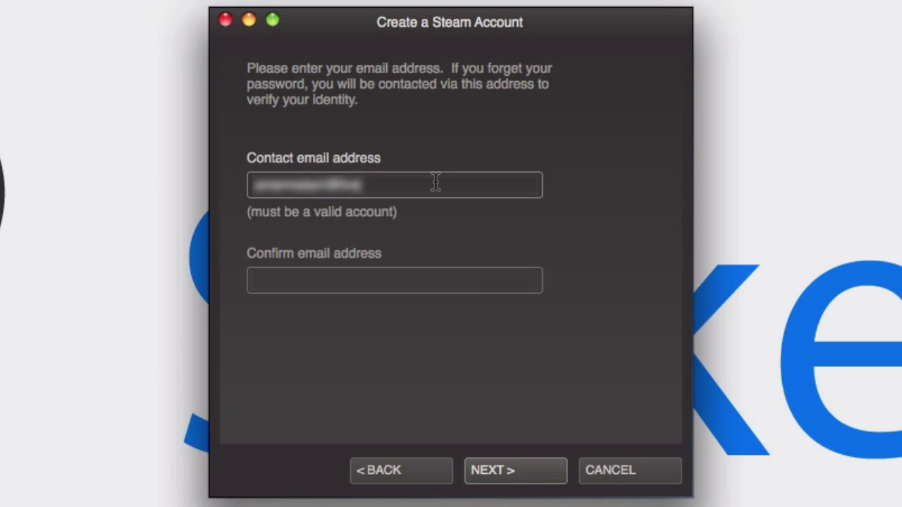
Enter the contact email address in both email fields and submit it
key(Tab)
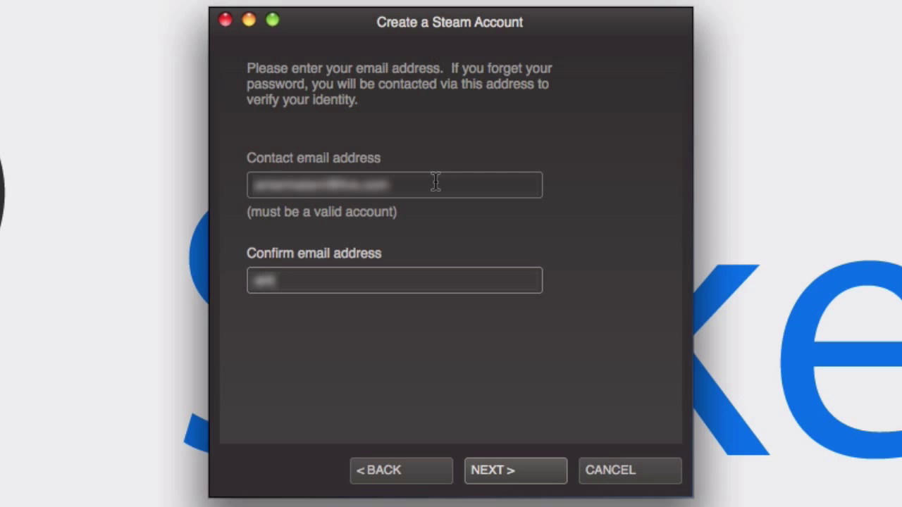
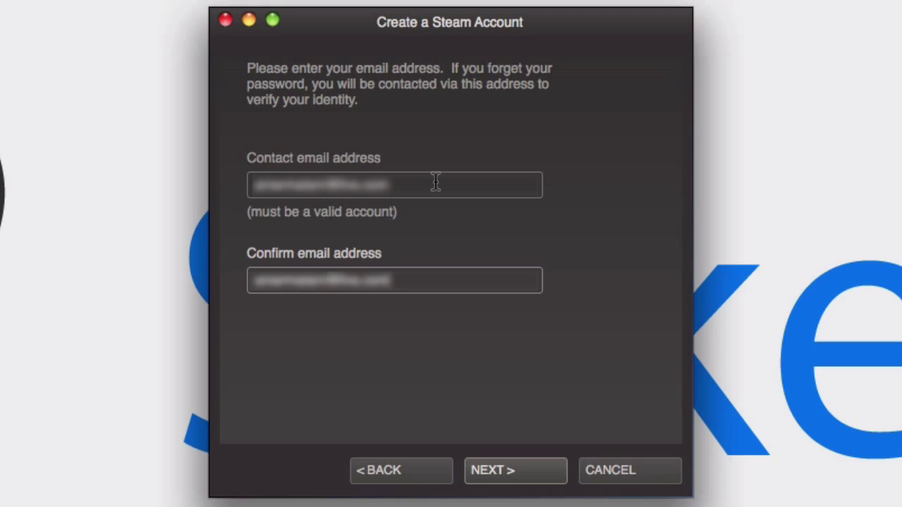
key(Return)
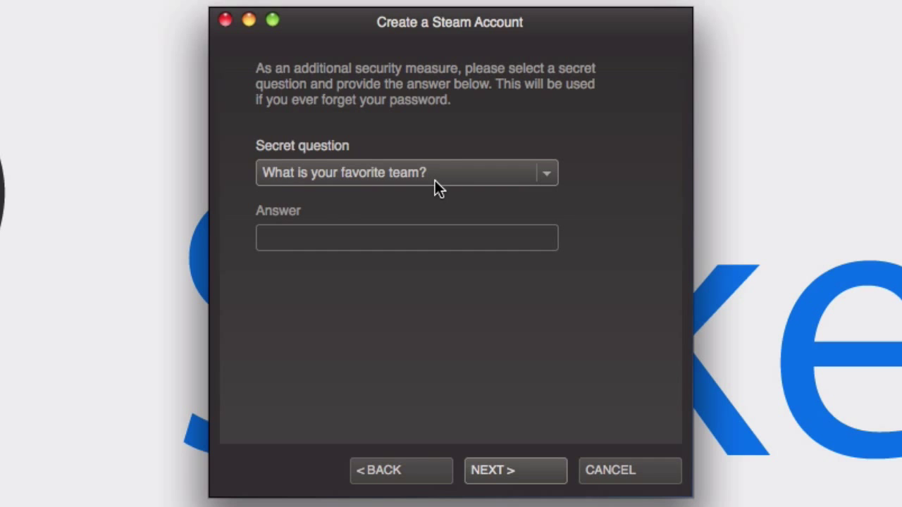
Choose 'Who was your childhood hero?' as the secret question, enter its answer, and create the account
click(434, 188)
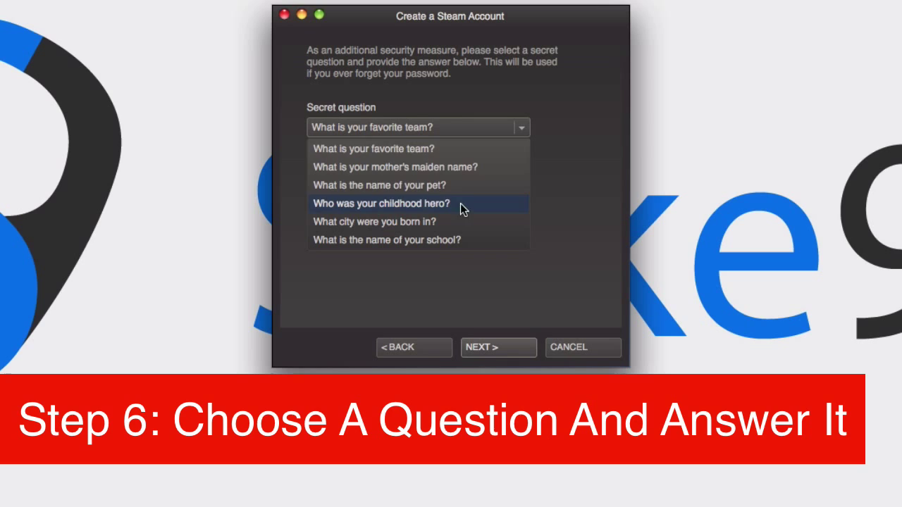
click(451, 204)
click(421, 243)
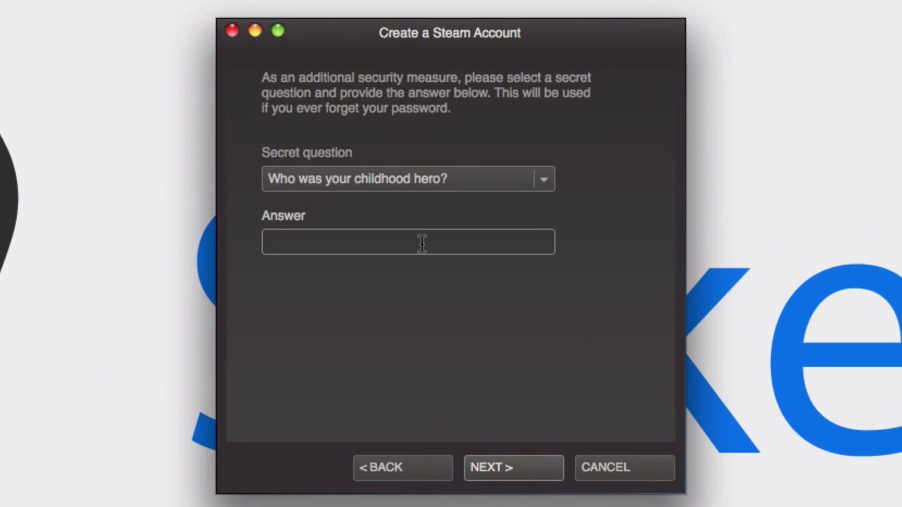
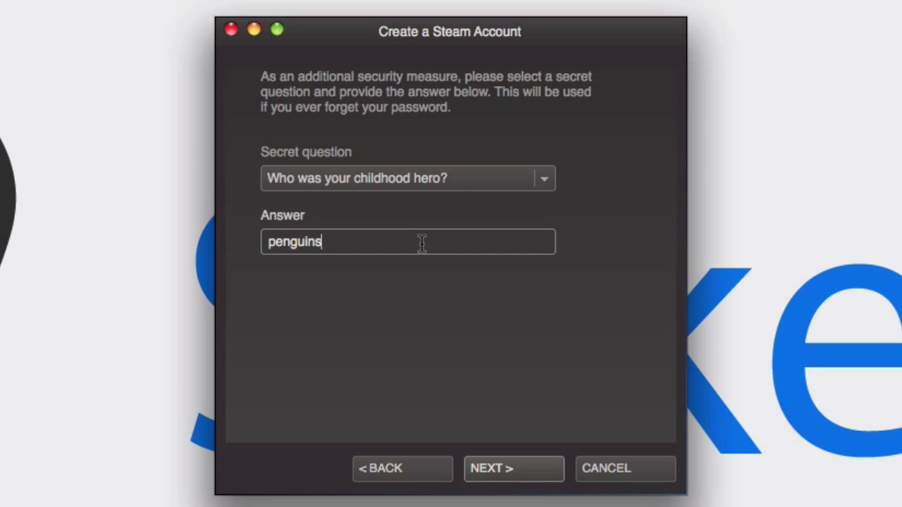
click(535, 479)
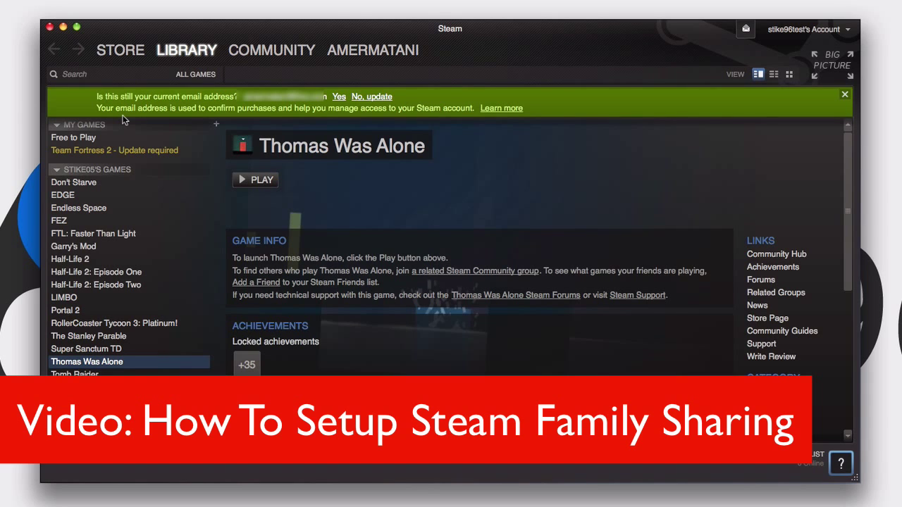
Confirm the contact email is current, send the verification email, and close the Verify Email dialog
key(e)
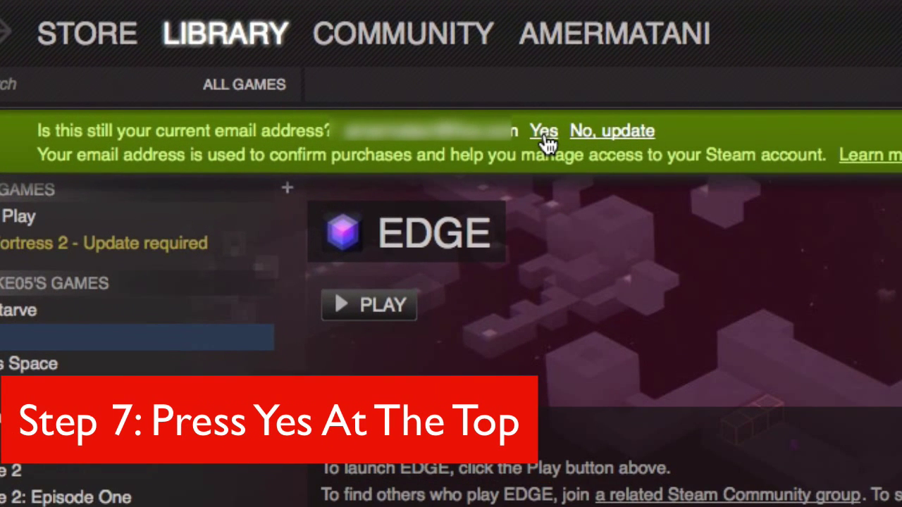
click(543, 131)
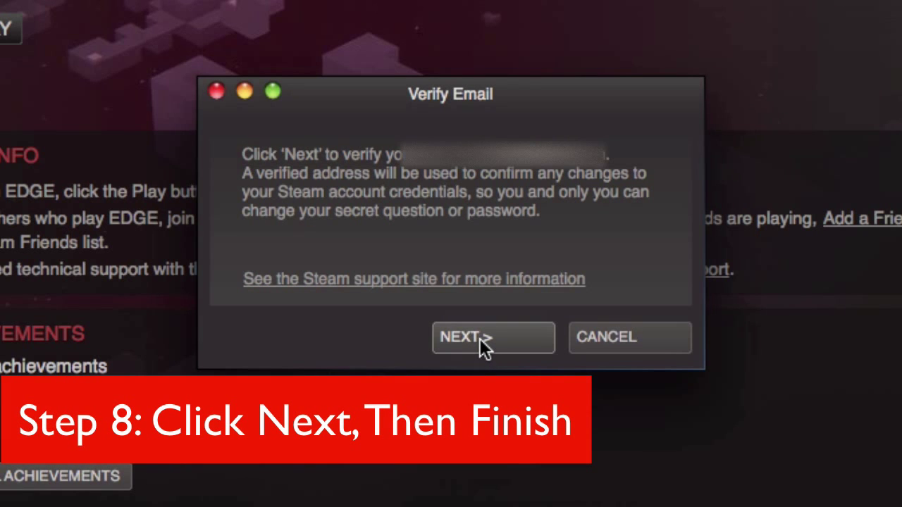
click(481, 337)
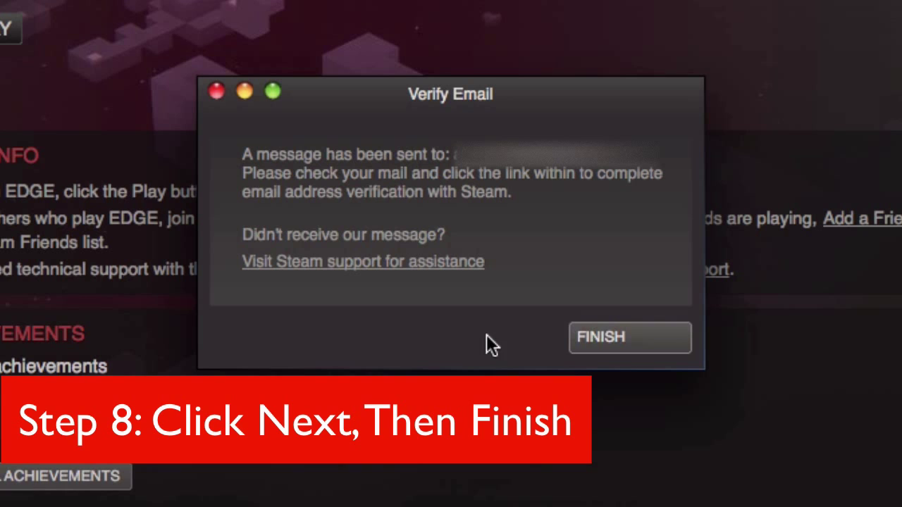
click(610, 335)
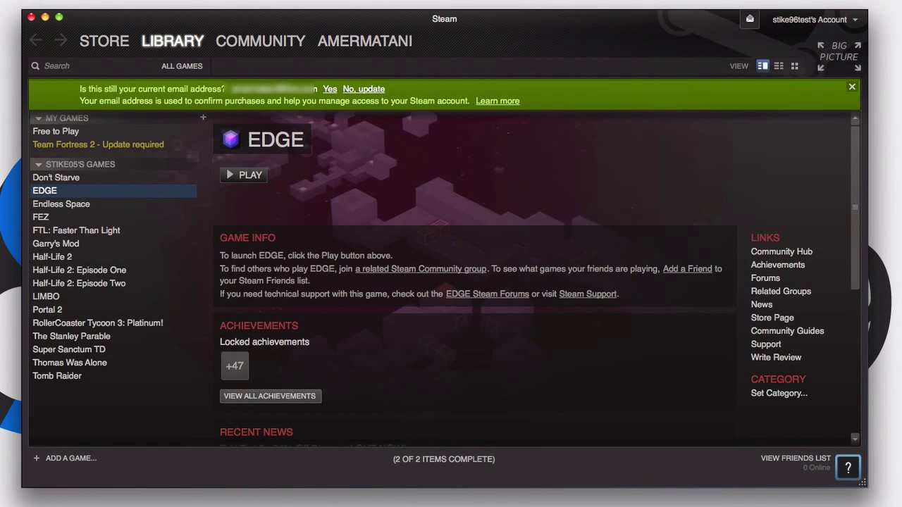